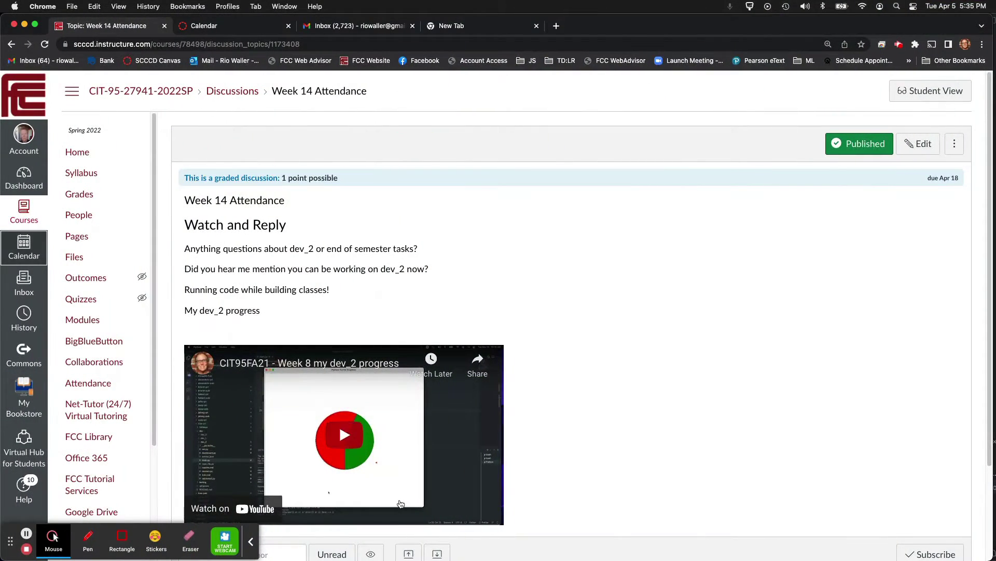
Switch to the Canvas calendar and show May 2022 to review the course due dates
click(251, 541)
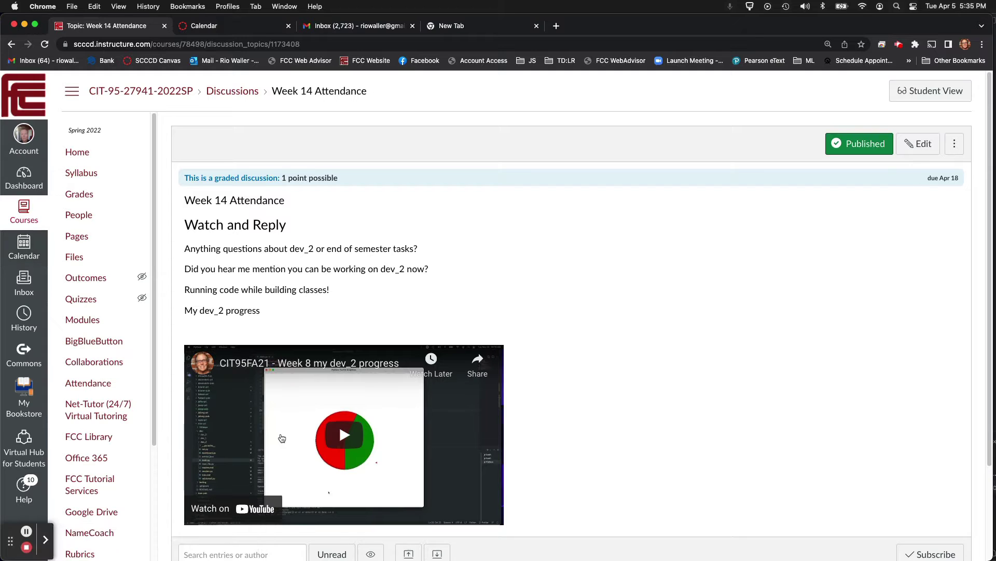
click(249, 25)
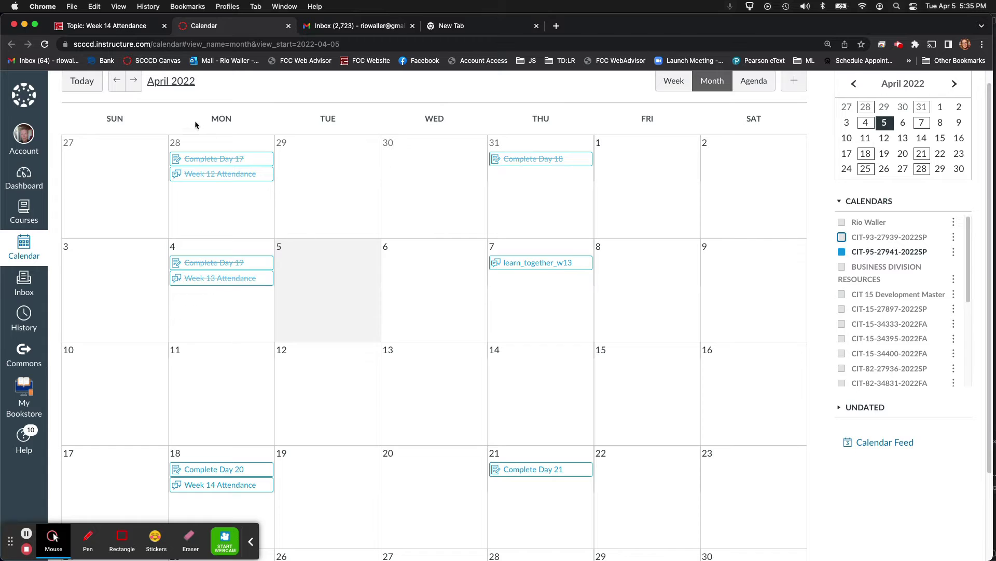
click(134, 81)
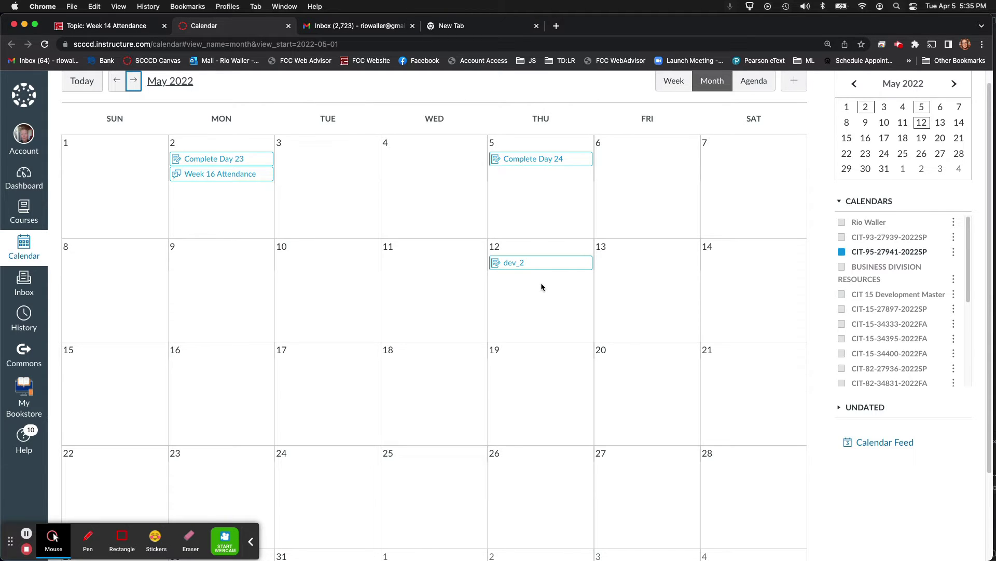
click(622, 248)
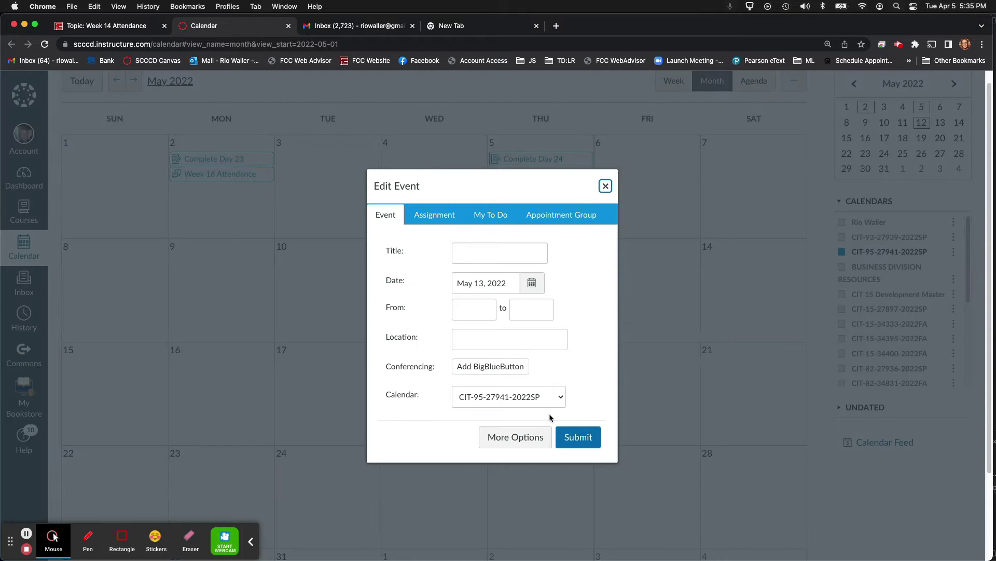
click(605, 188)
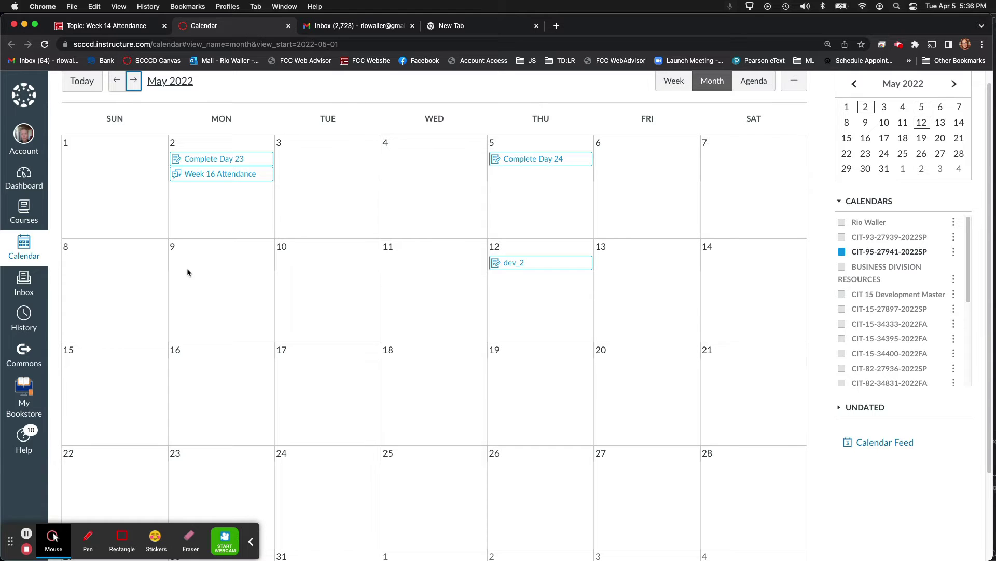
click(171, 245)
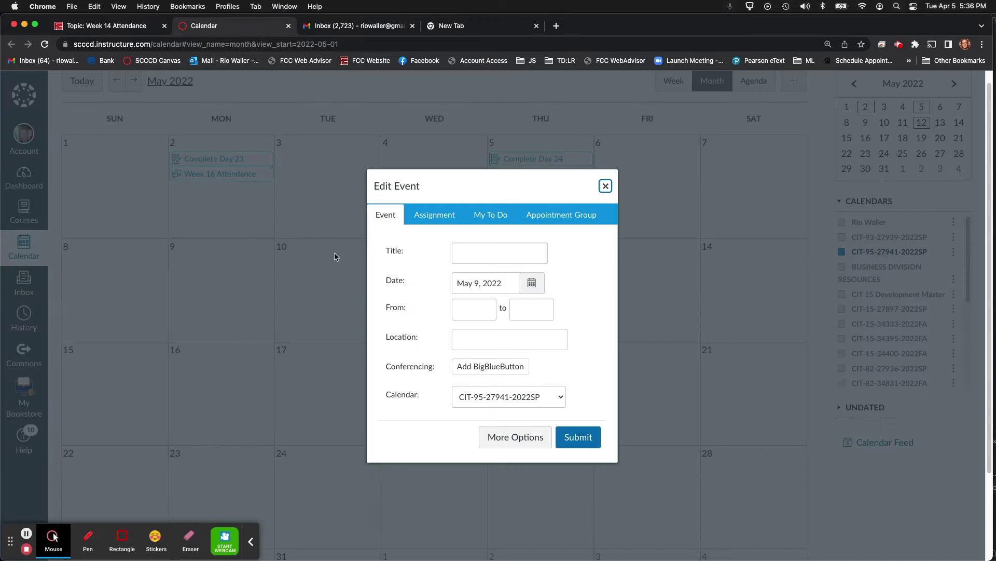
click(605, 186)
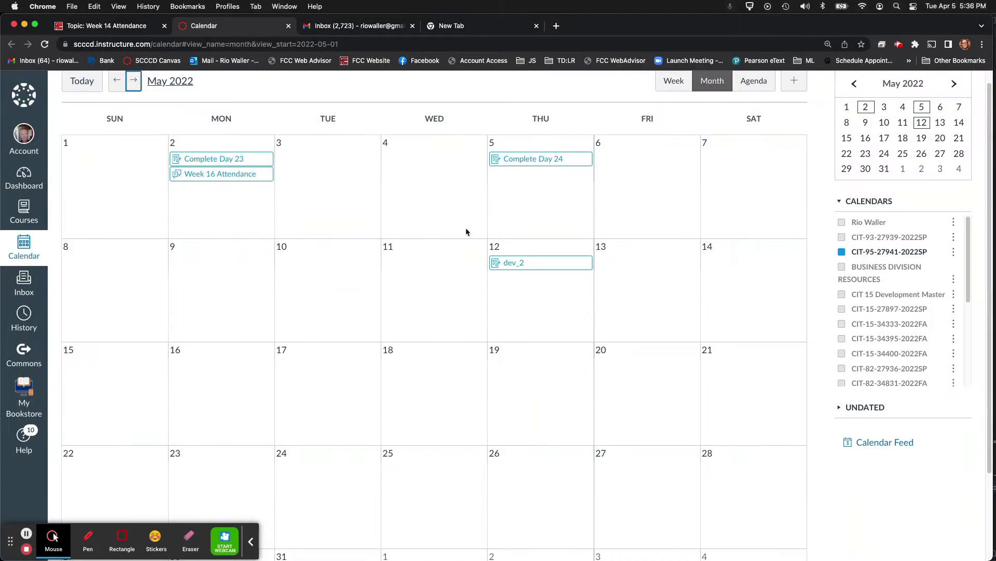
Open the CIT-95 course home from the Week 14 Attendance discussion in a new tab and view the Week 17 dev_2 assignment
click(111, 25)
right_click(119, 91)
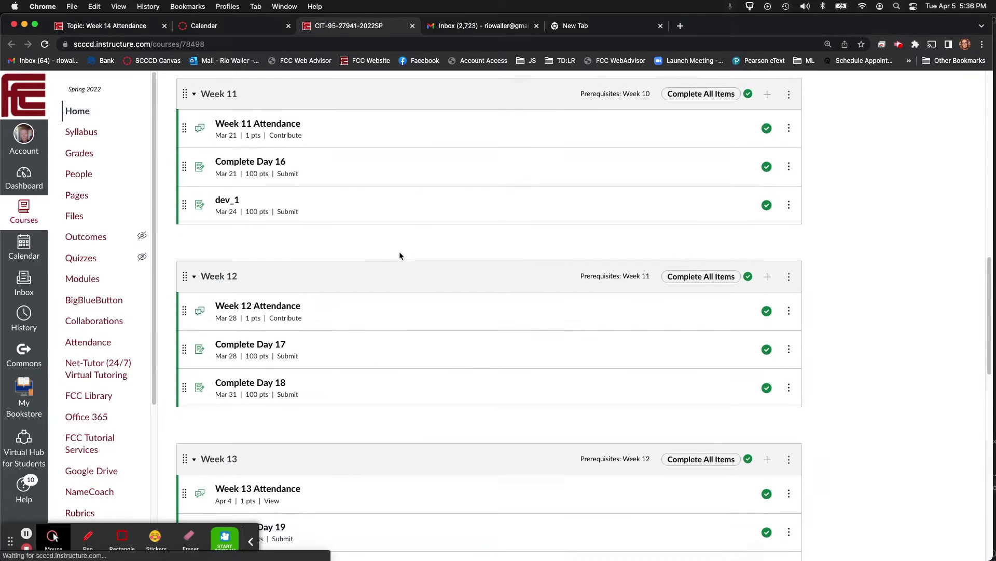
scroll(400, 255, down, 10)
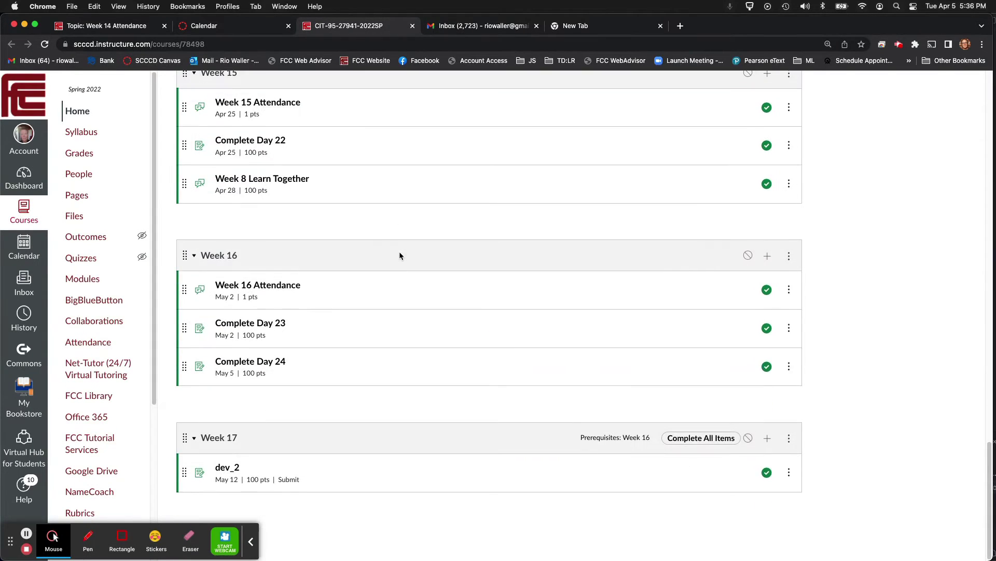
click(230, 468)
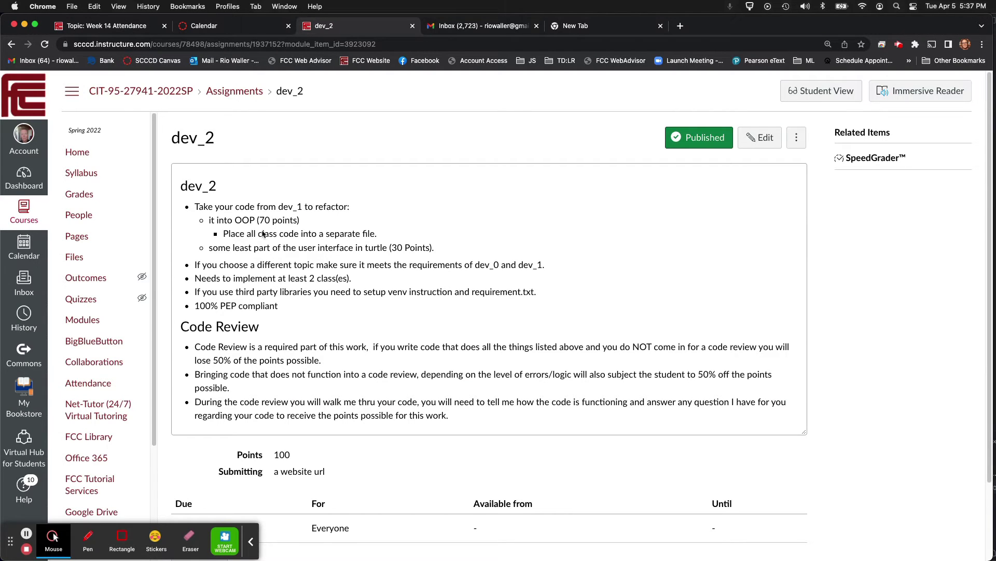
Highlight the dev_2 requirements on placing class code in a separate file and implementing at least 2 classes
click(387, 242)
triple_click(238, 240)
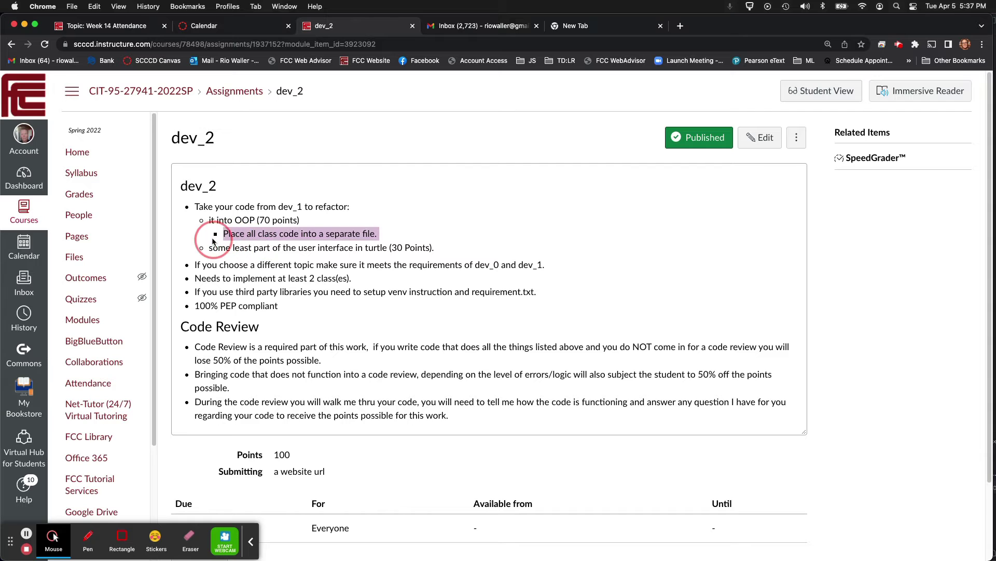
click(457, 238)
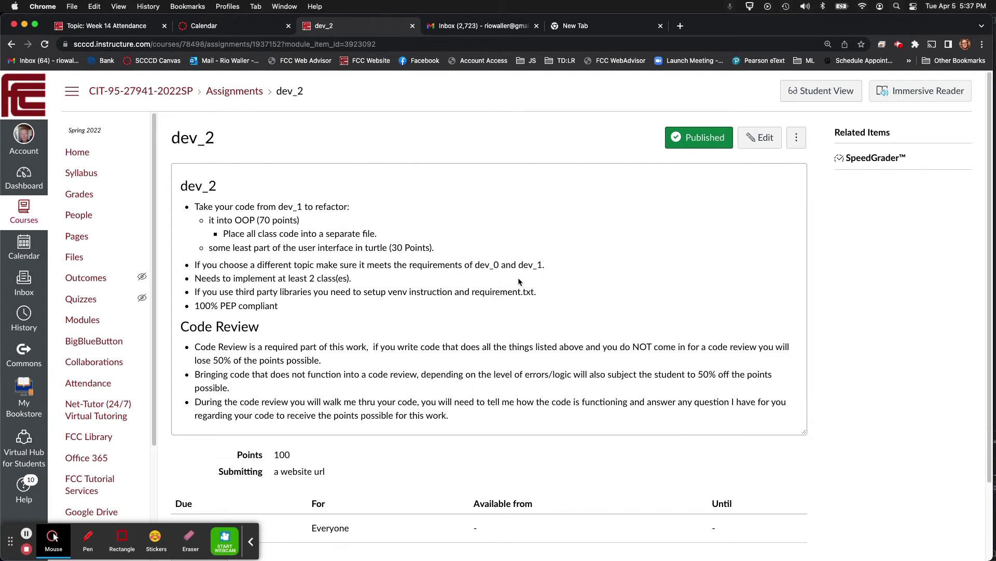
drag(323, 278, 429, 287)
click(429, 287)
Return to the Week 14 Attendance discussion and review its list of topics
key(super+1)
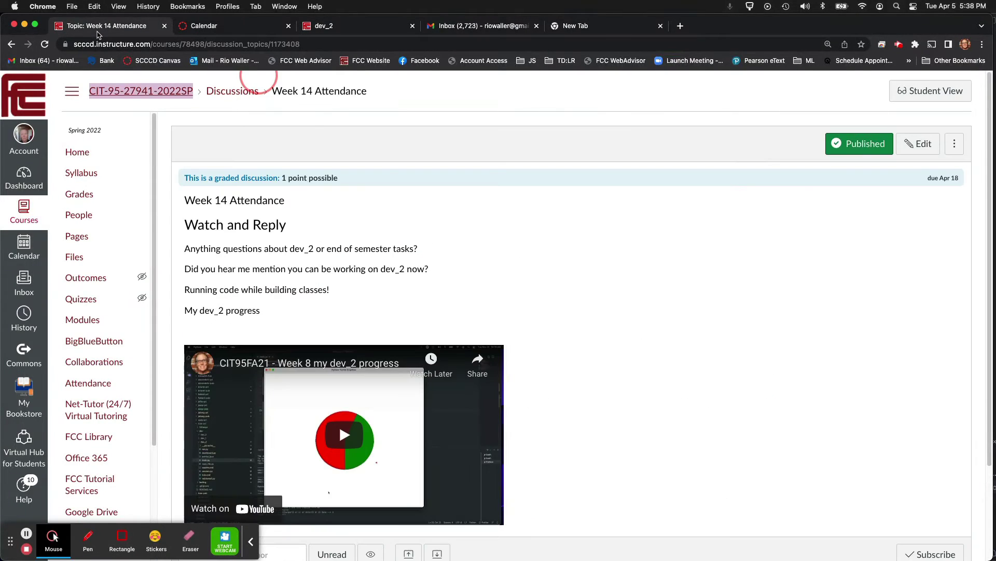
click(338, 245)
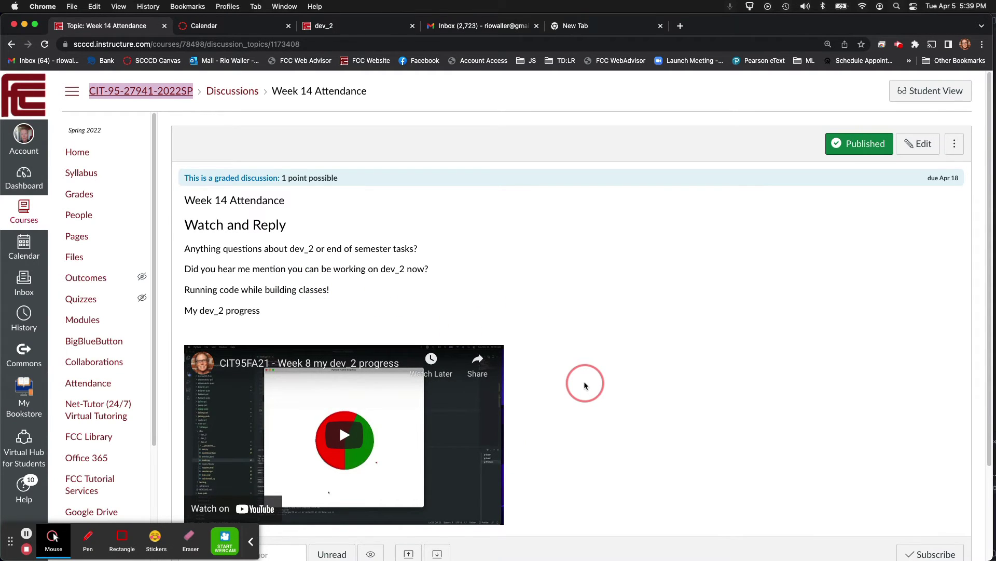
click(251, 541)
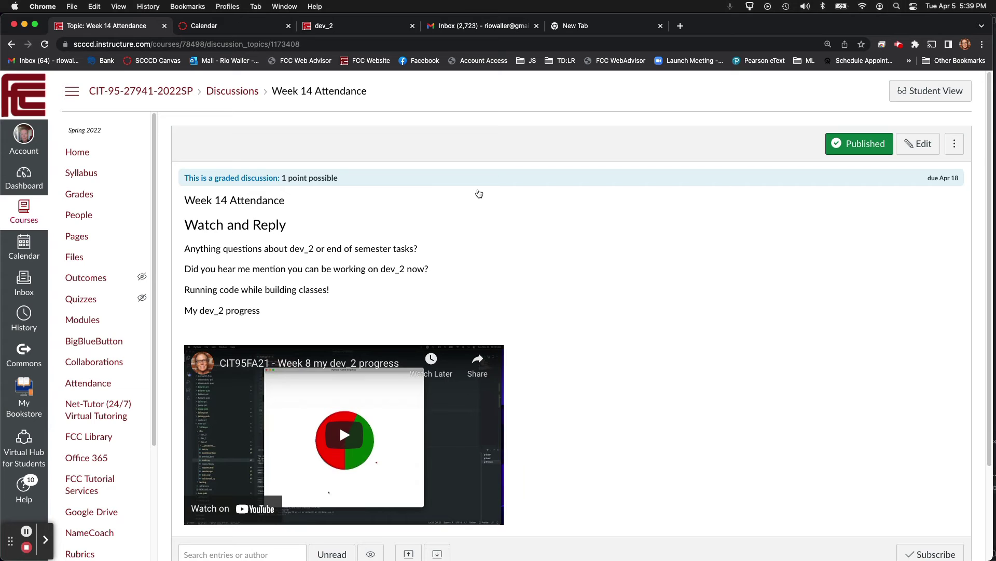
Switch to Visual Studio Code and examine scoreboard.py and the game loop in main.py from the day21 folder
key(super+Tab)
scroll(158, 332, up, 3)
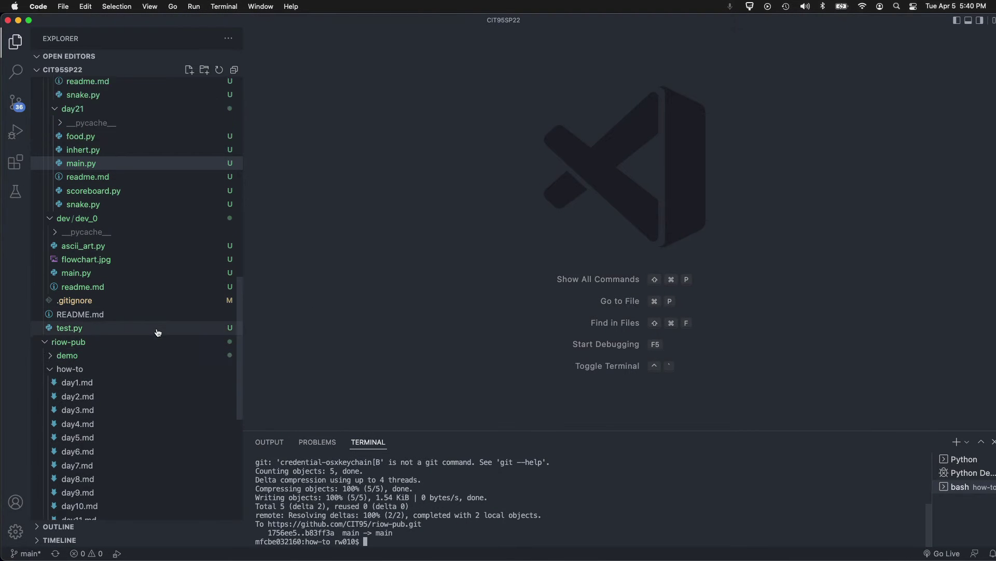
scroll(158, 332, up, 3)
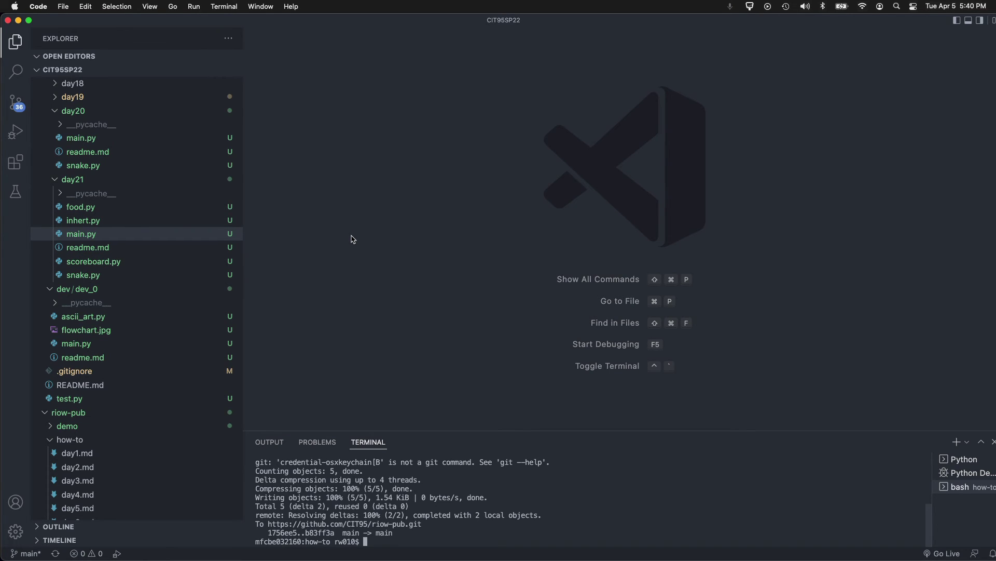
click(77, 266)
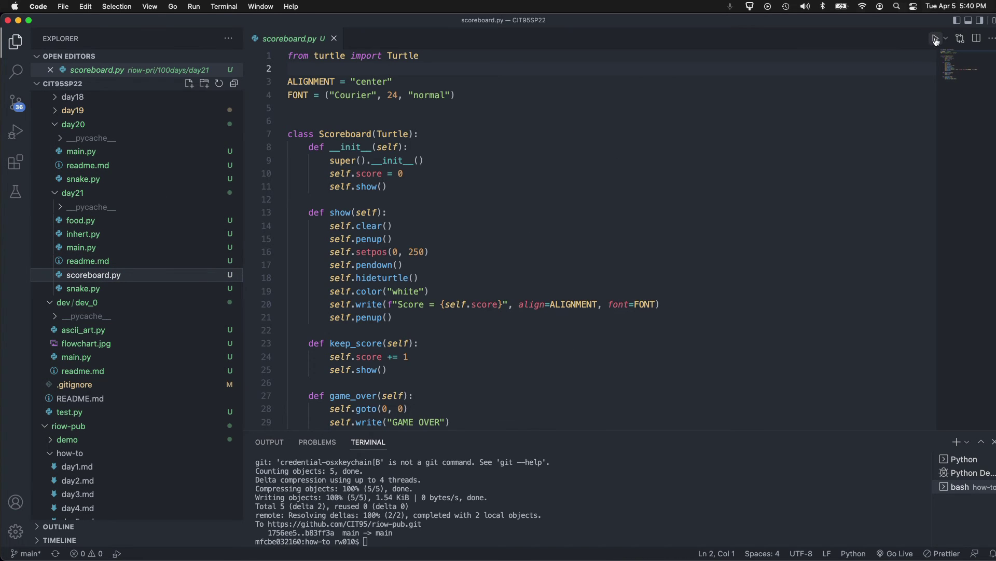
click(81, 247)
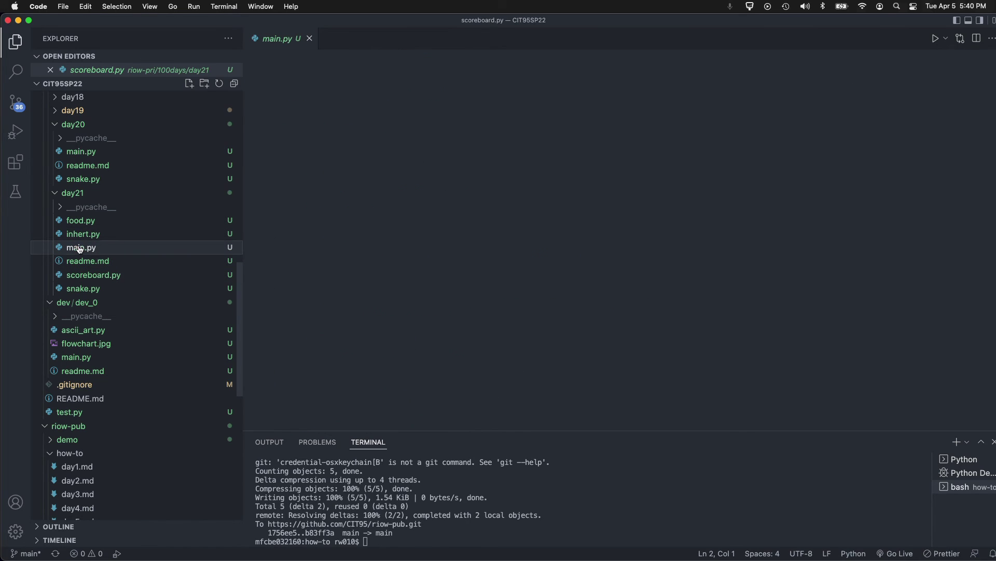
click(653, 192)
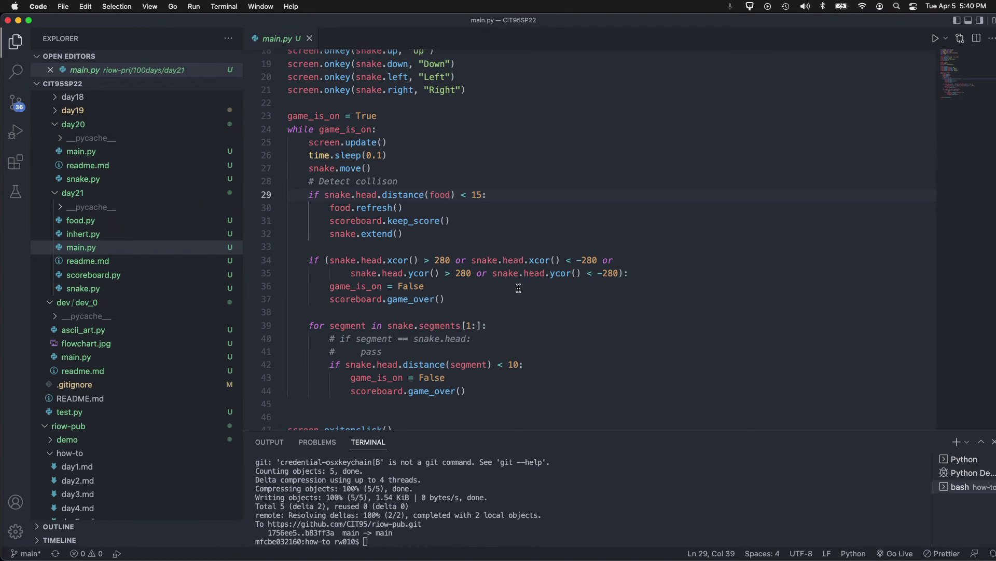
scroll(143, 285, down, 1)
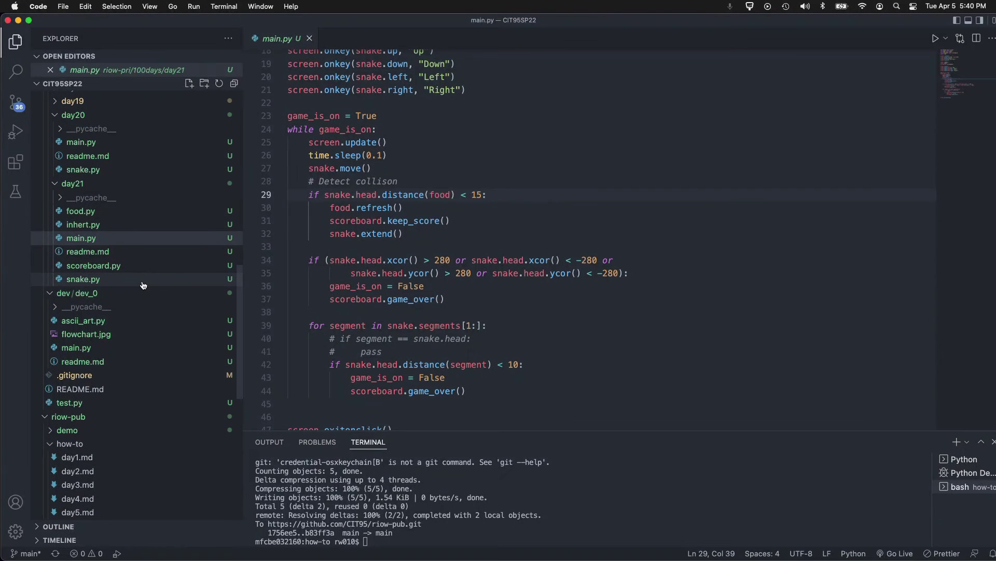
scroll(530, 318, down, 1)
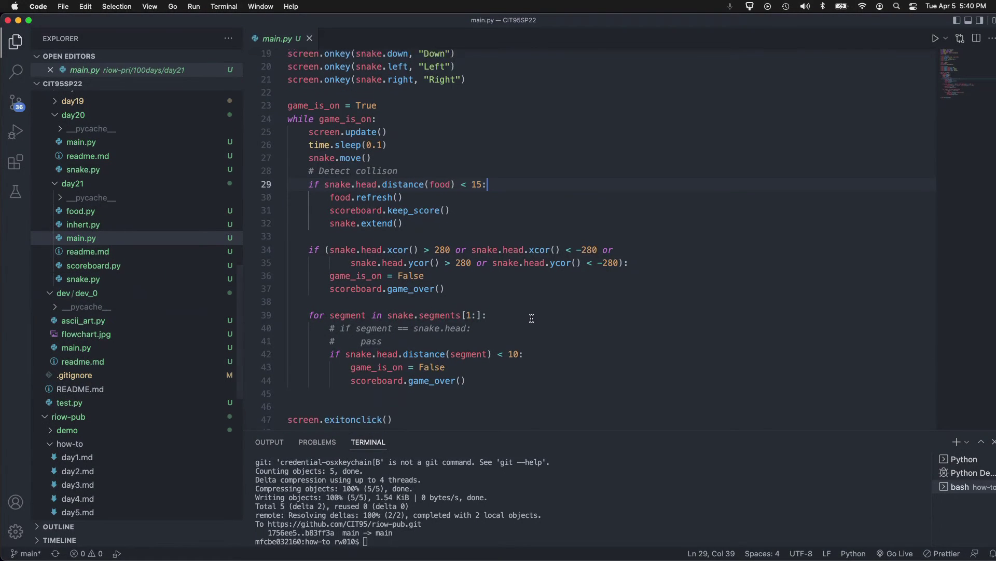
Review the Food class in day21's food.py, and close the file
click(70, 213)
scroll(627, 323, down, 1)
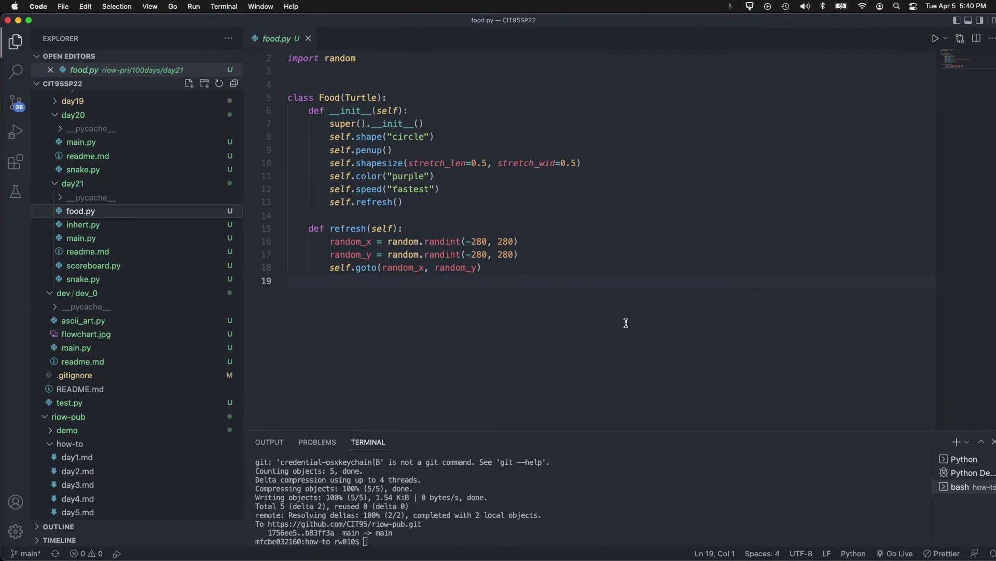
scroll(627, 323, up, 1)
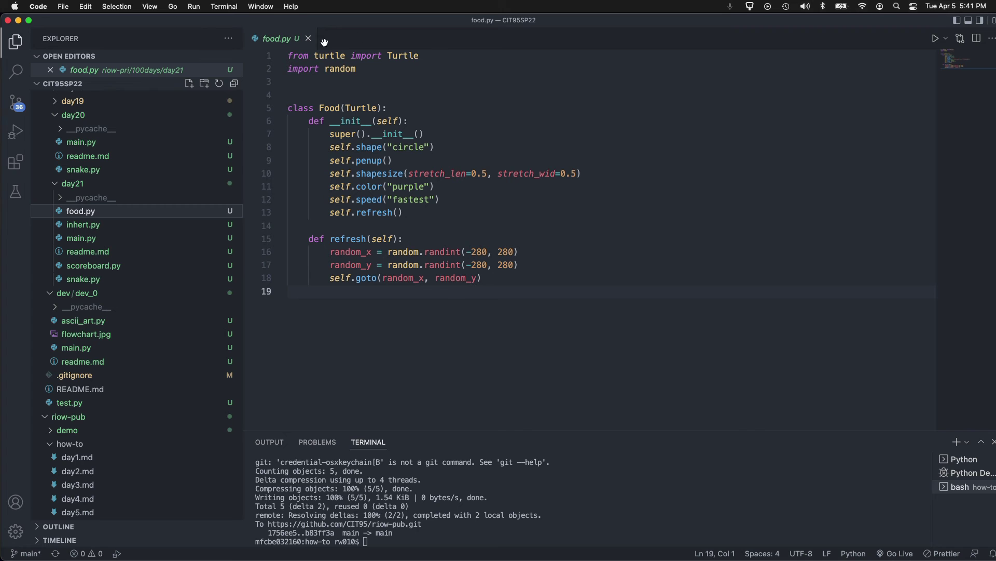
click(309, 38)
Switch back to Chrome and highlight the line "Running code while building classes!" in the Week 14 Attendance discussion
key(super+Tab)
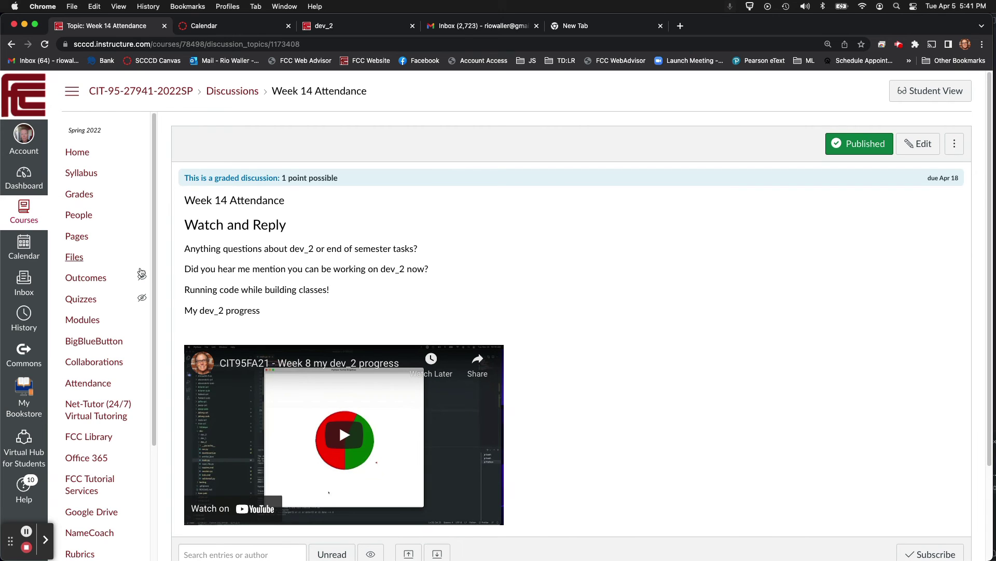
drag(183, 290, 436, 299)
click(436, 298)
drag(336, 289, 171, 288)
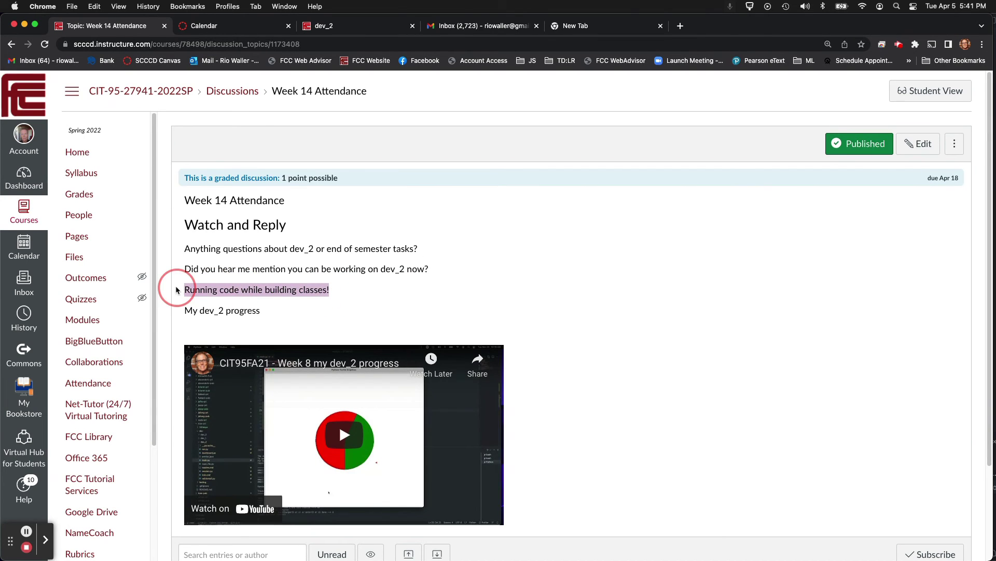
click(499, 297)
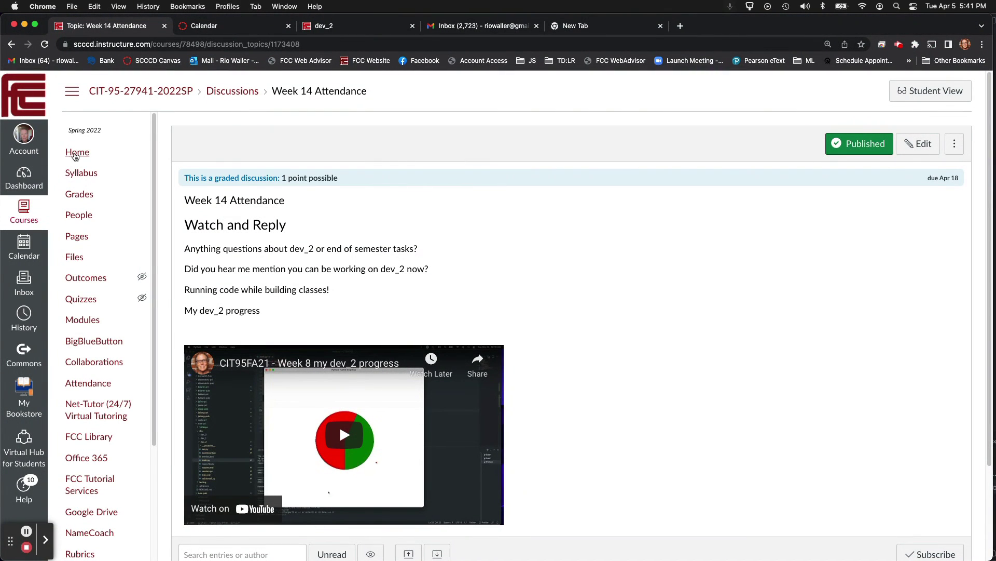
Open the course home page and review the modules from Week 15 through dev_2 in Week 17
click(114, 92)
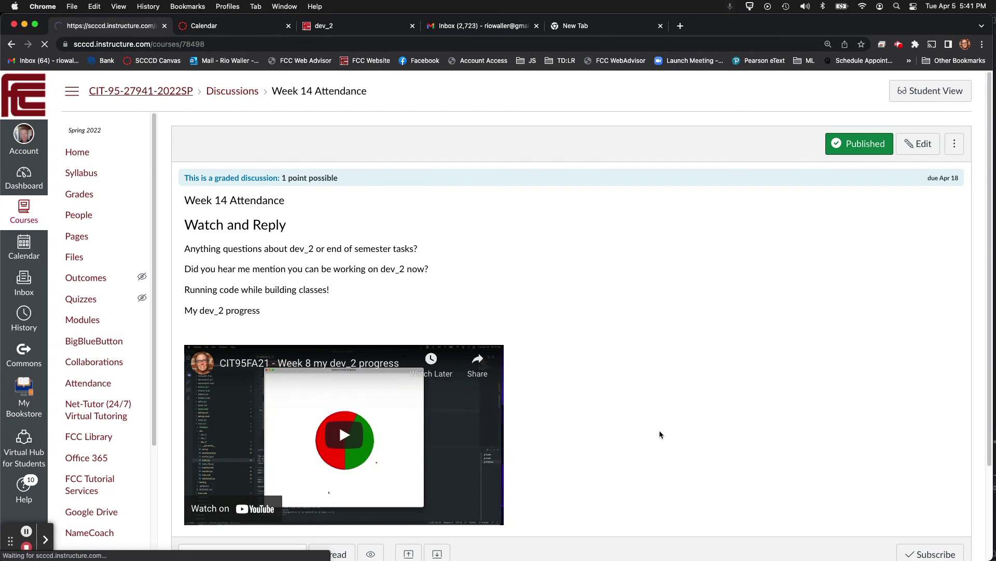
scroll(331, 377, down, 15)
scroll(331, 380, down, 10)
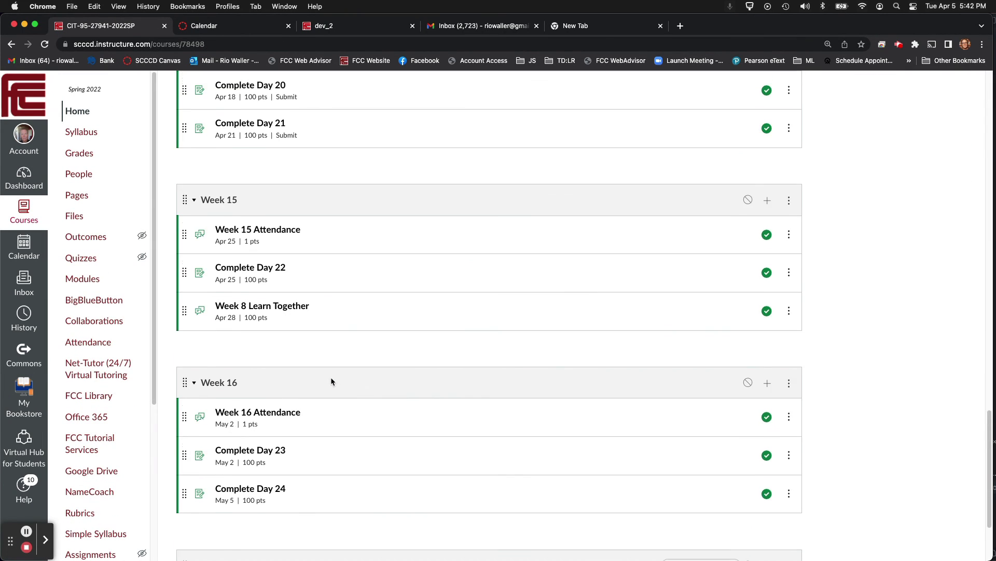
scroll(332, 381, up, 3)
scroll(331, 381, down, 3)
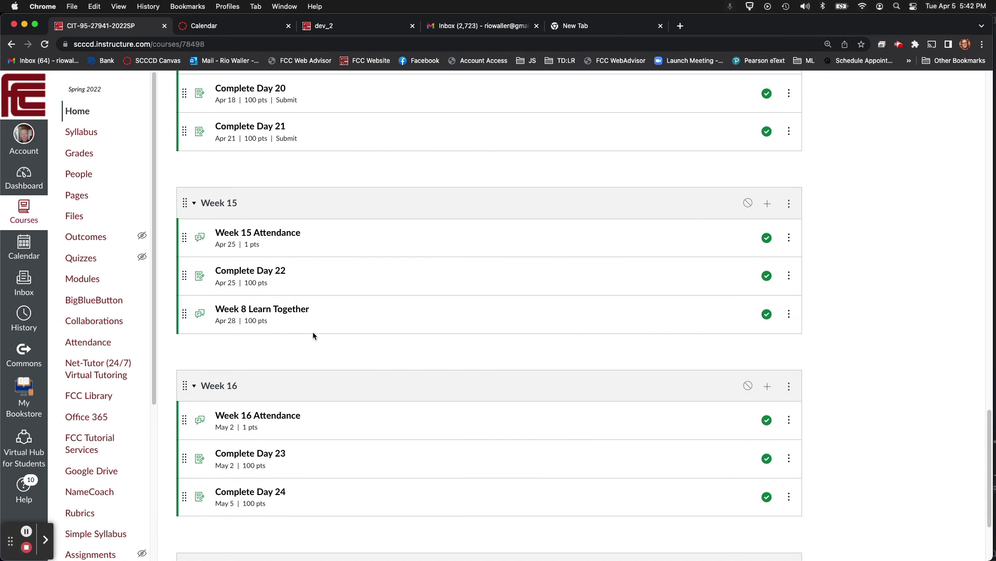
scroll(409, 426, down, 3)
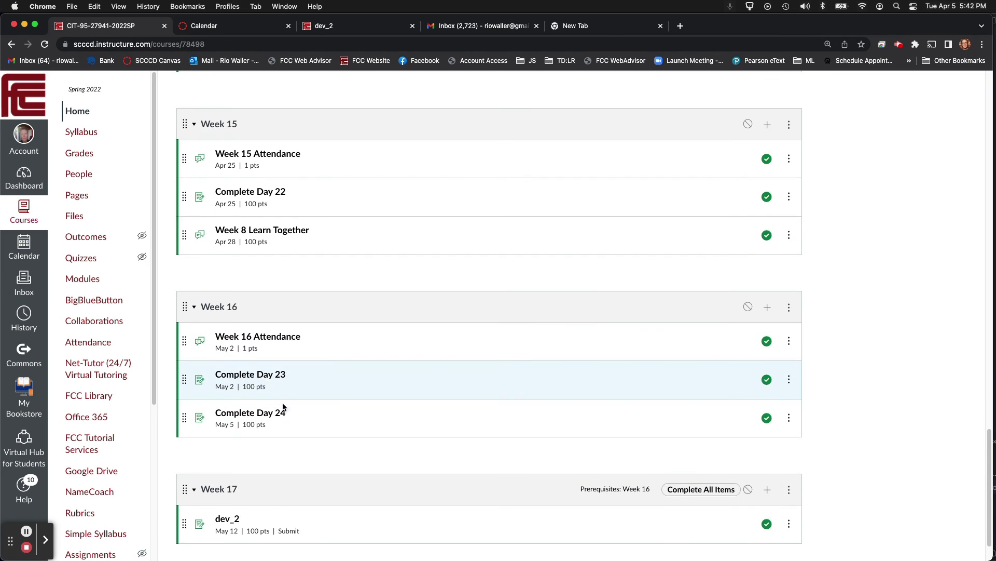
scroll(424, 404, down, 2)
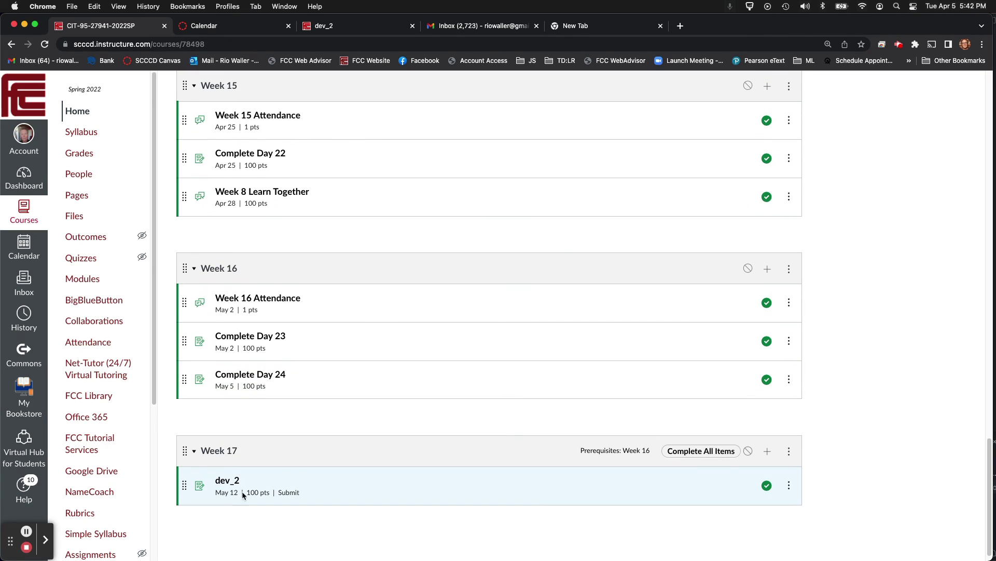